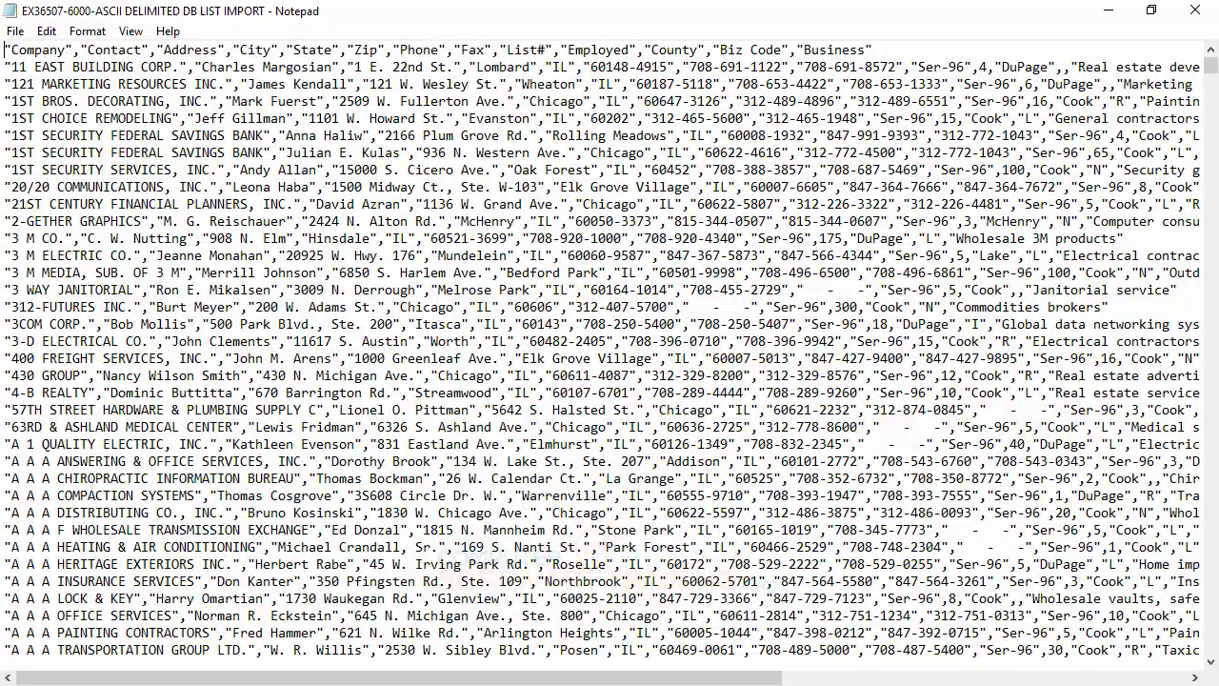
Step: Examine the comma-delimited company records throughout the text file, including how fields are quoted and separated
{"action": "scroll", "coordinate": [423, 324], "scroll_direction": "down", "scroll_amount": 5}
{"action": "scroll", "coordinate": [423, 323], "scroll_direction": "down", "scroll_amount": 20}
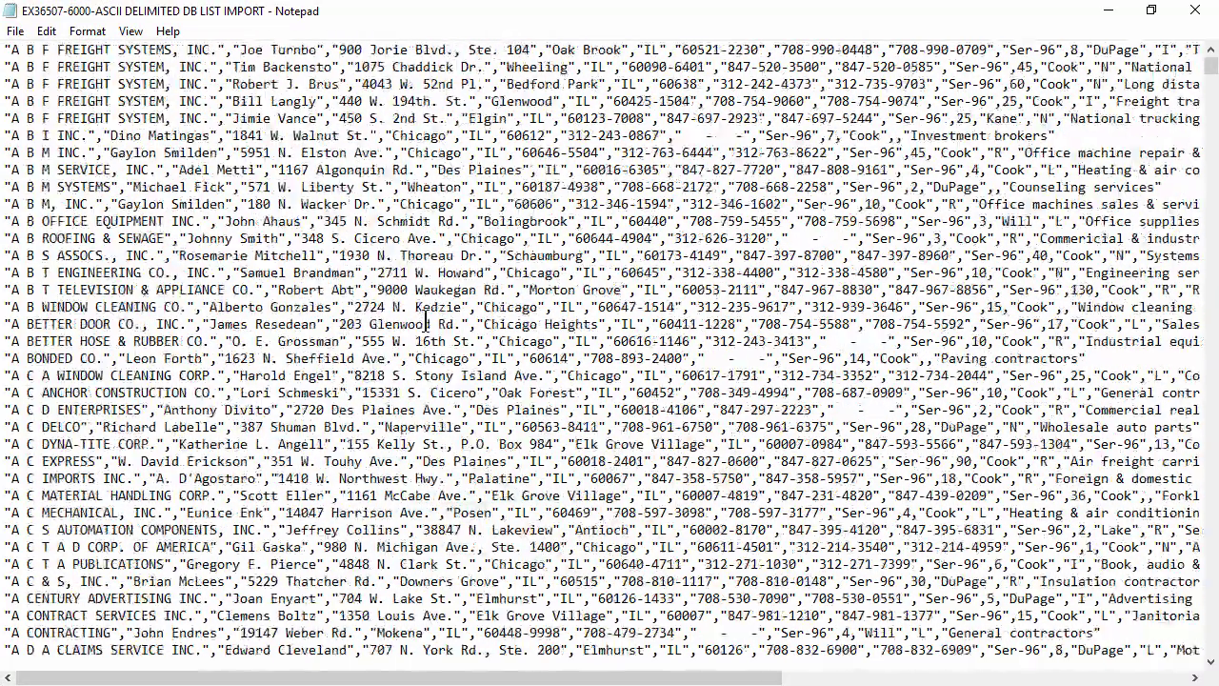
{"action": "scroll", "coordinate": [425, 315], "scroll_direction": "down", "scroll_amount": 20}
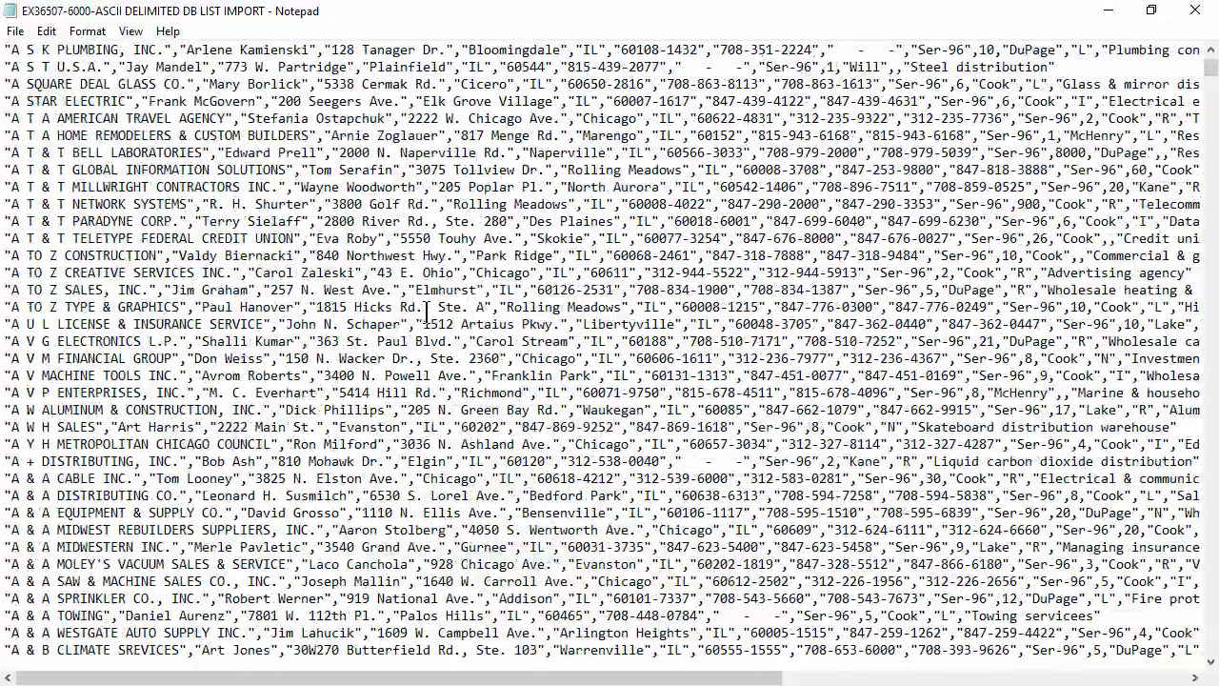
{"action": "scroll", "coordinate": [427, 314], "scroll_direction": "down", "scroll_amount": 20}
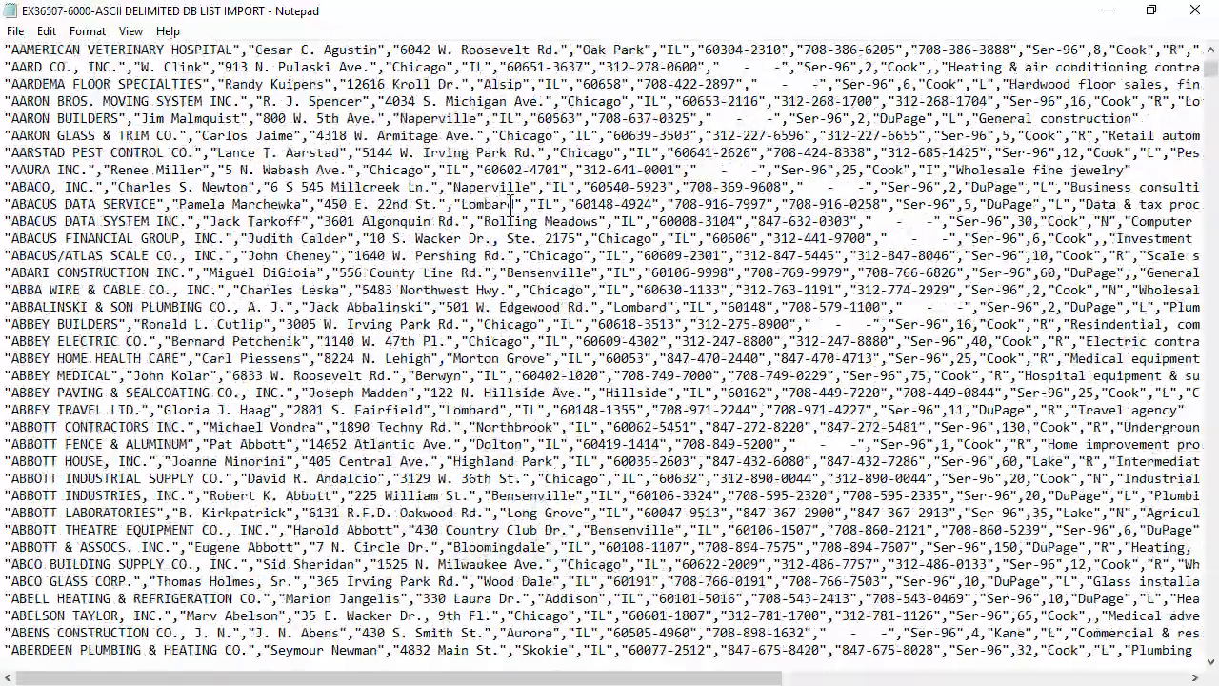
{"action": "scroll", "coordinate": [510, 204], "scroll_direction": "down", "scroll_amount": 20}
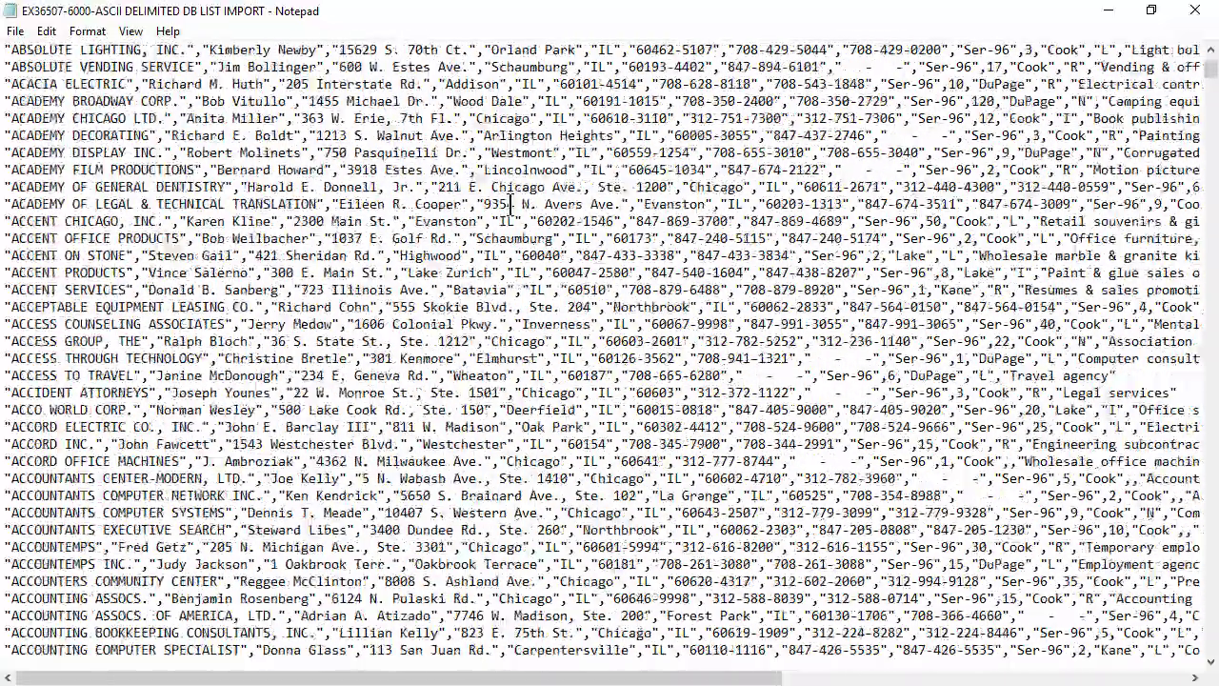
{"action": "scroll", "coordinate": [511, 204], "scroll_direction": "down", "scroll_amount": 20}
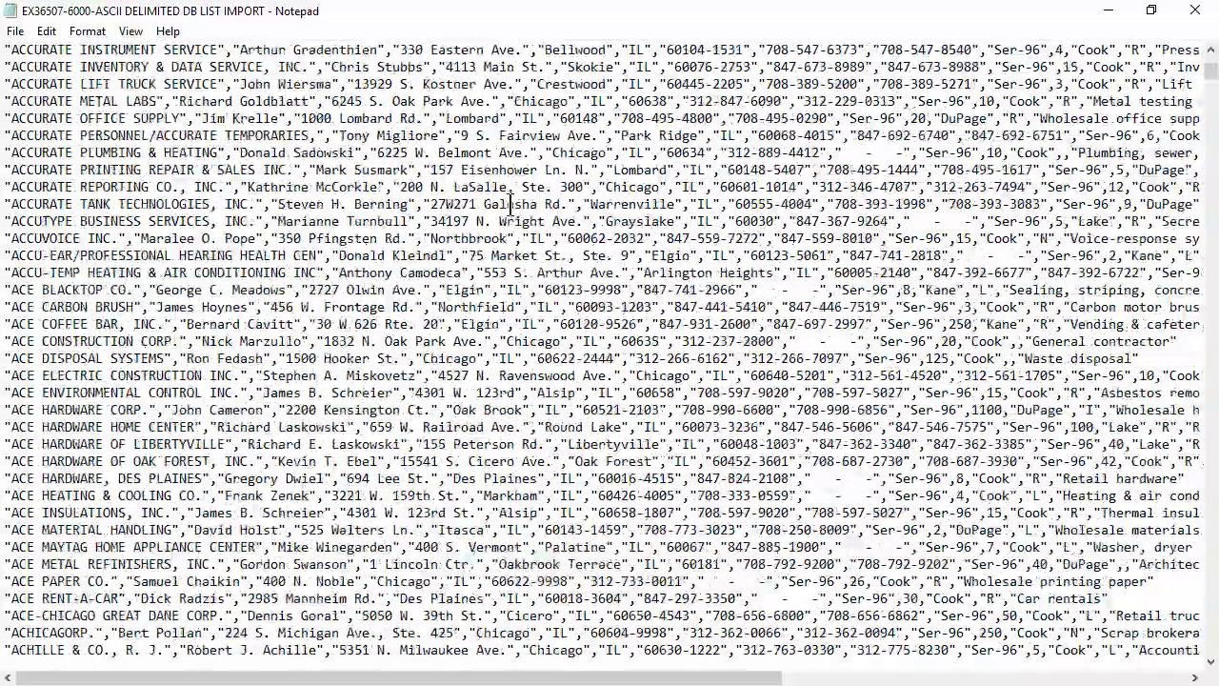
{"action": "scroll", "coordinate": [510, 204], "scroll_direction": "down", "scroll_amount": 12}
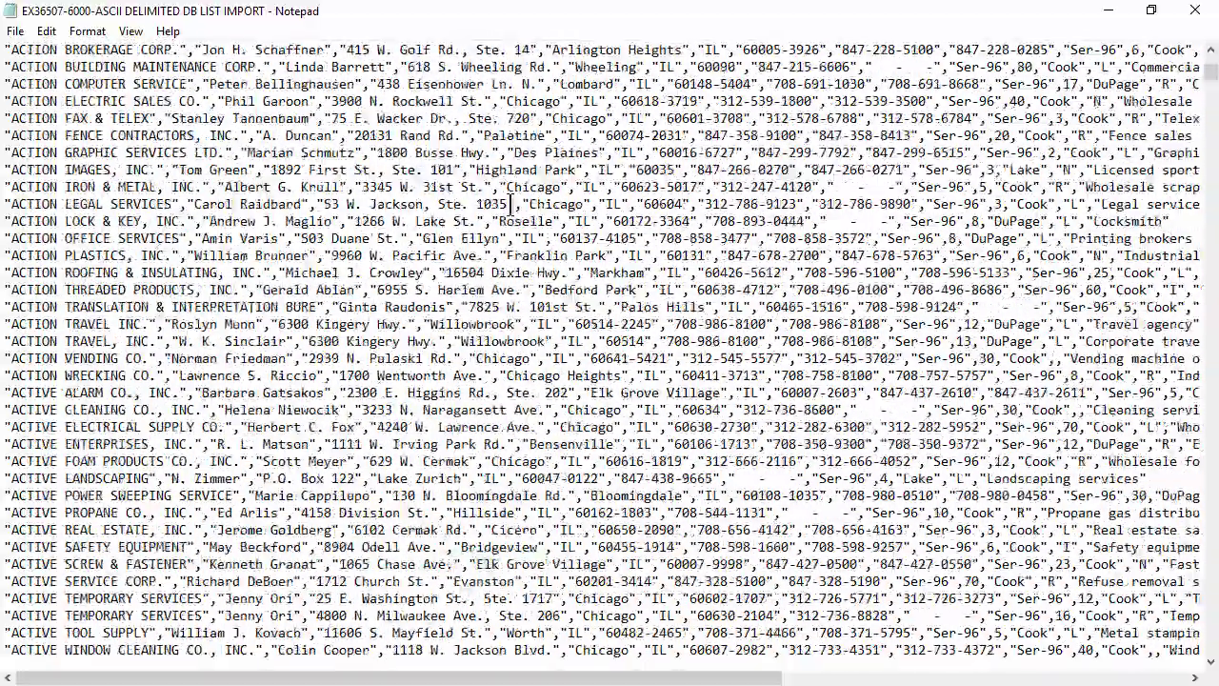
{"action": "scroll", "coordinate": [511, 204], "scroll_direction": "up", "scroll_amount": 18}
{"action": "scroll", "coordinate": [511, 203], "scroll_direction": "down", "scroll_amount": 20}
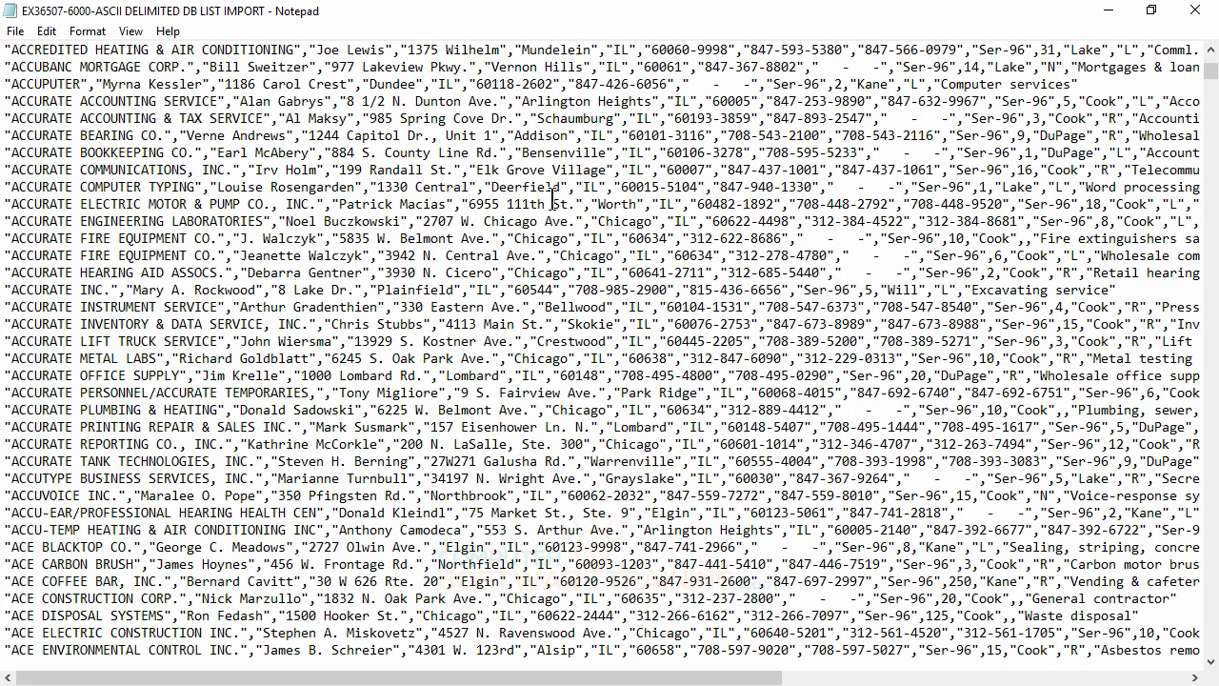
{"action": "scroll", "coordinate": [614, 197], "scroll_direction": "down", "scroll_amount": 3}
{"action": "scroll", "coordinate": [614, 197], "scroll_direction": "up", "scroll_amount": 13}
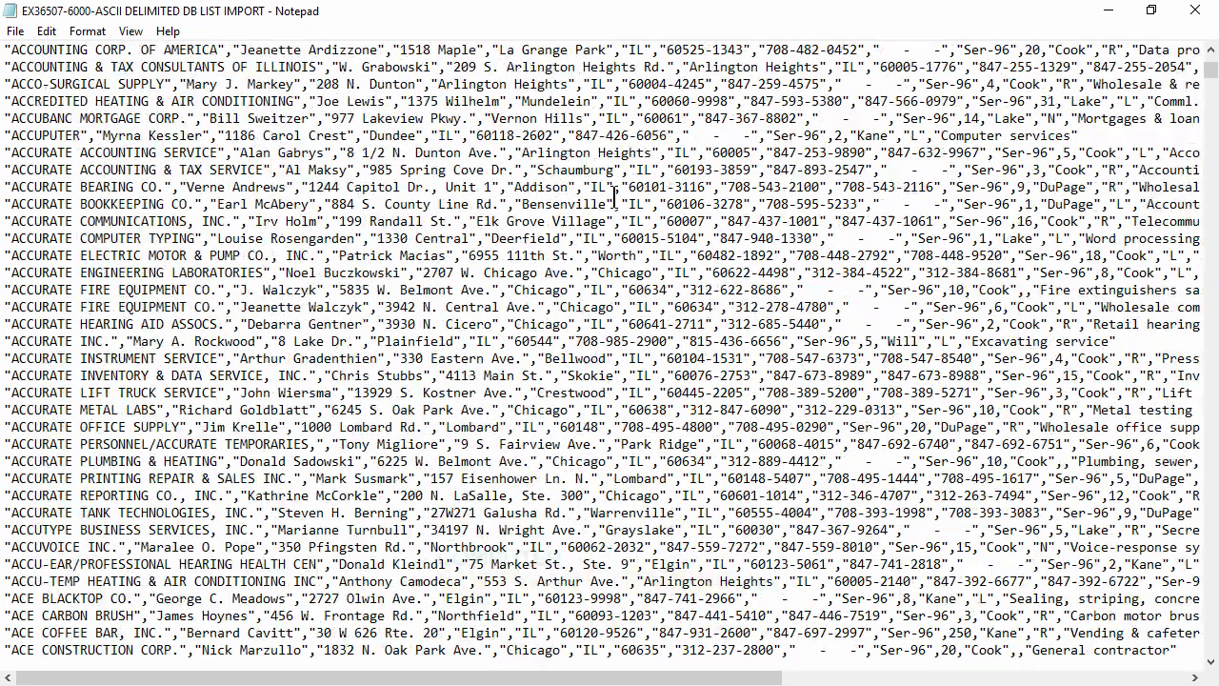
{"action": "scroll", "coordinate": [614, 197], "scroll_direction": "up", "scroll_amount": 20}
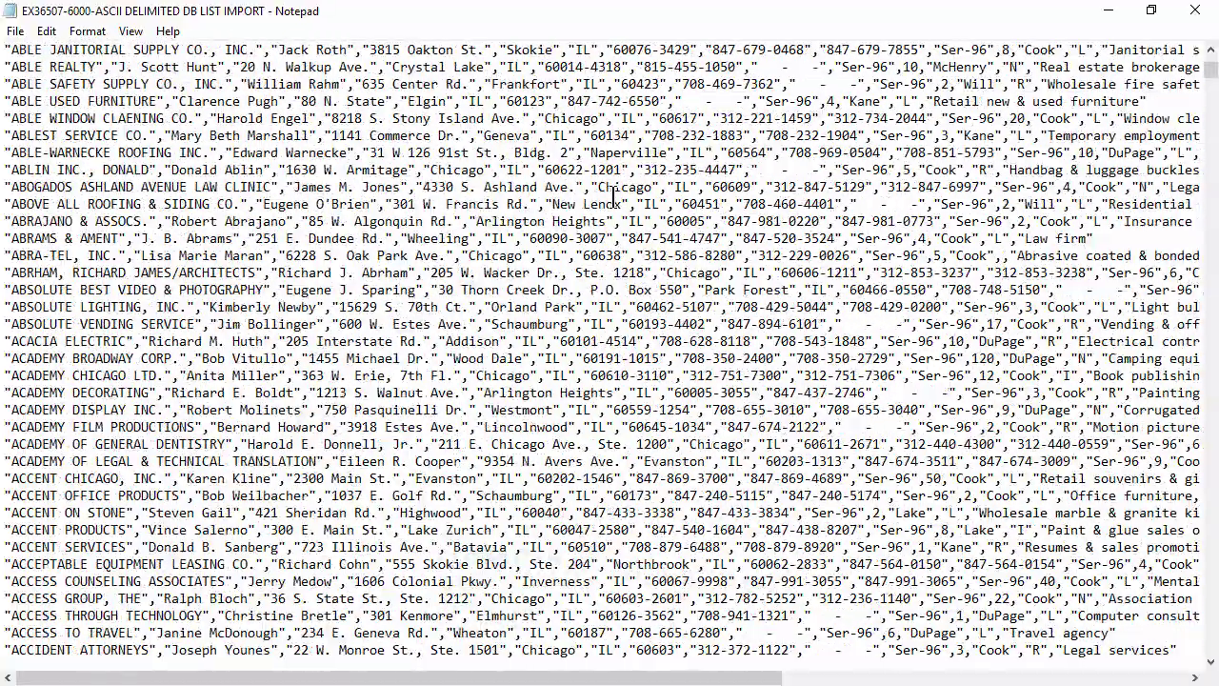
{"action": "scroll", "coordinate": [611, 197], "scroll_direction": "up", "scroll_amount": 17}
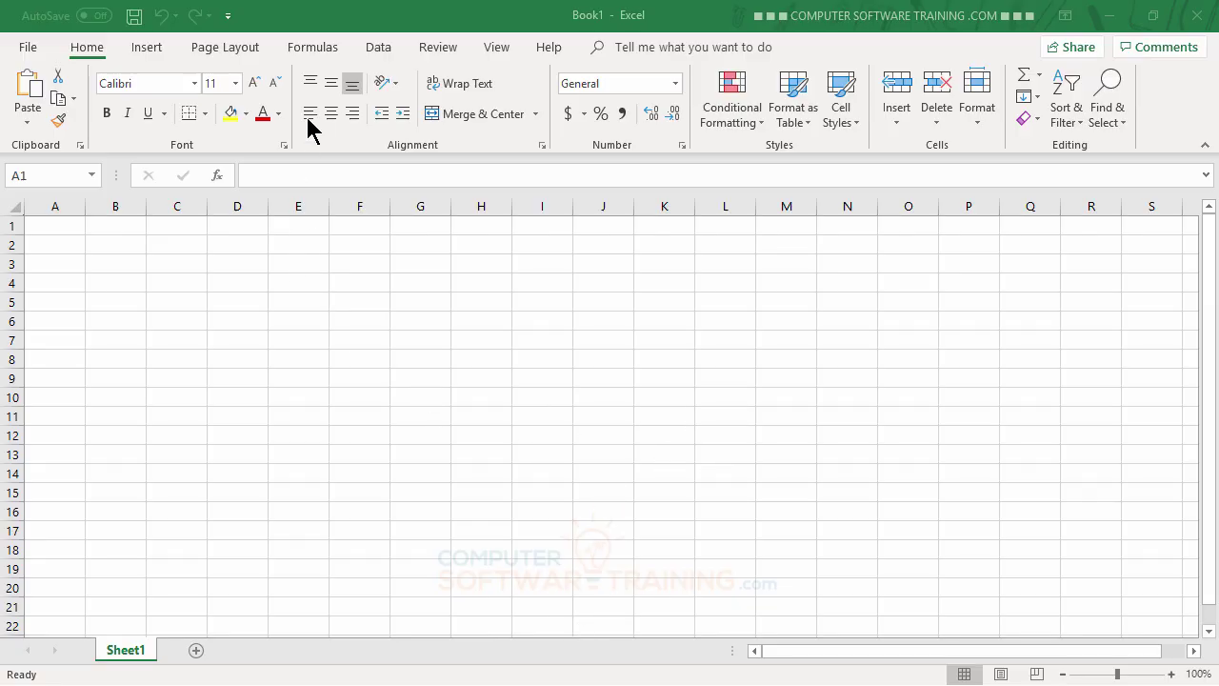
Step: In Excel, start a text/CSV import and choose the EX36507-6000-ASCII DELIMITED DB LIST IMPORT file from the Desktop
{"action": "left_click", "coordinate": [387, 52]}
{"action": "left_click", "coordinate": [386, 53]}
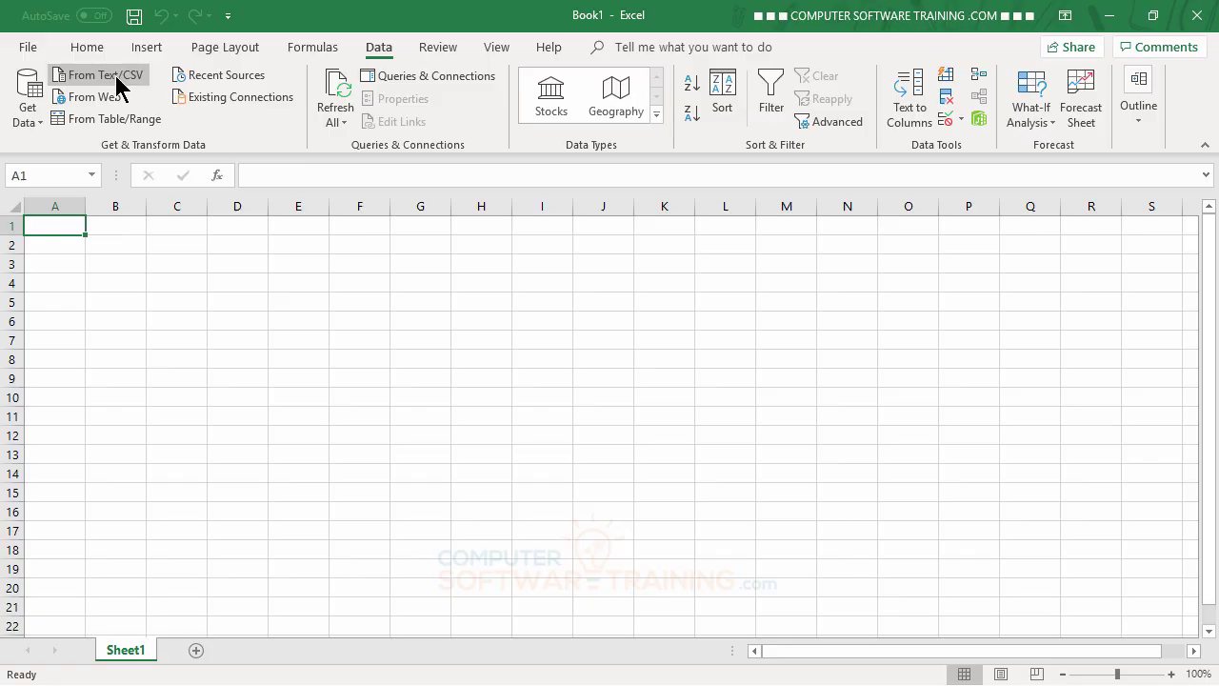
{"action": "left_click", "coordinate": [106, 77]}
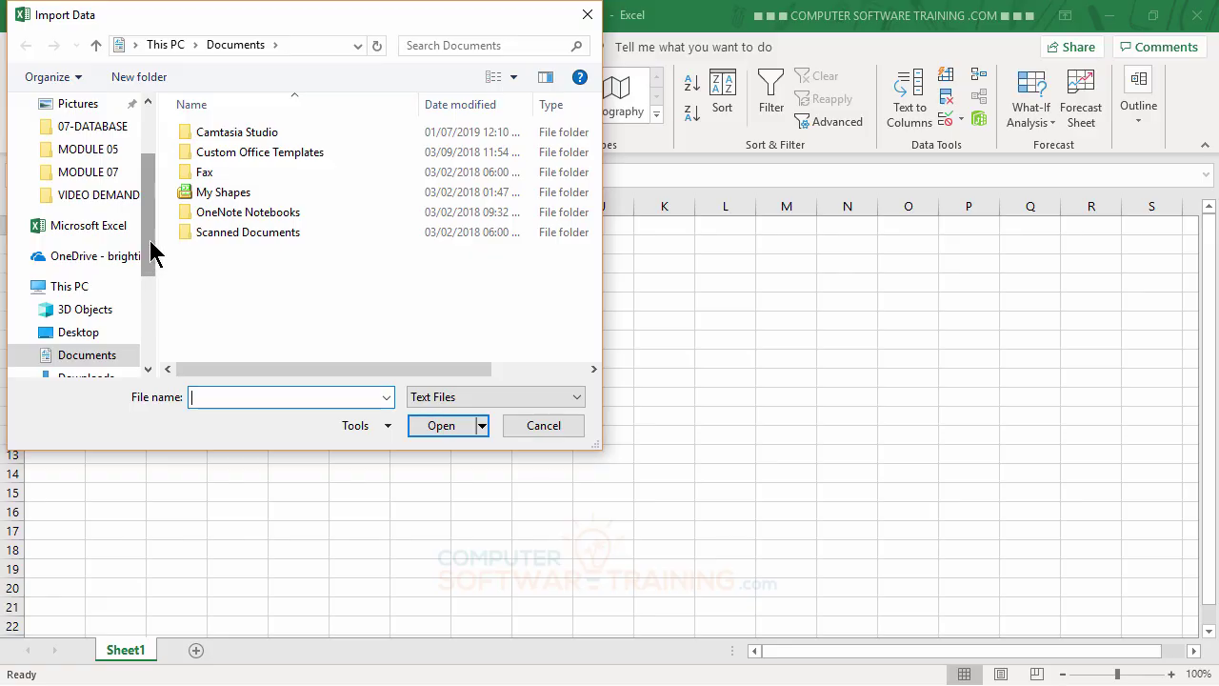
{"action": "left_click_drag", "start_coordinate": [152, 255], "coordinate": [152, 211]}
{"action": "left_click", "coordinate": [76, 141]}
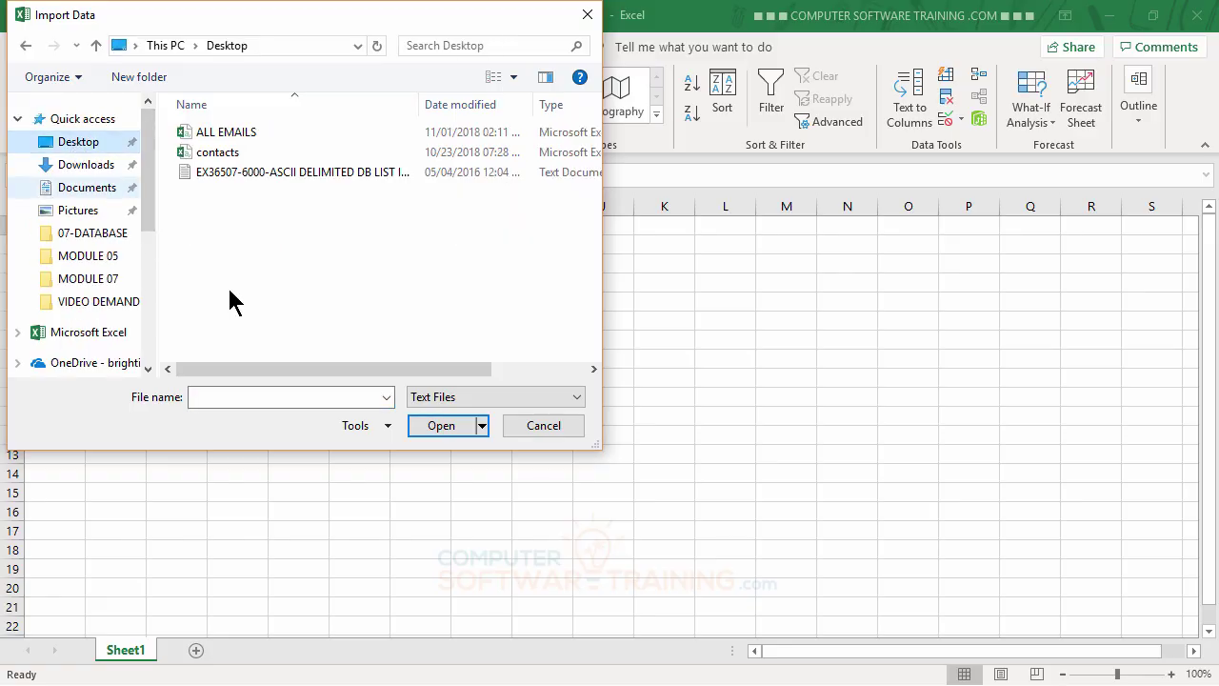
{"action": "left_click", "coordinate": [257, 173]}
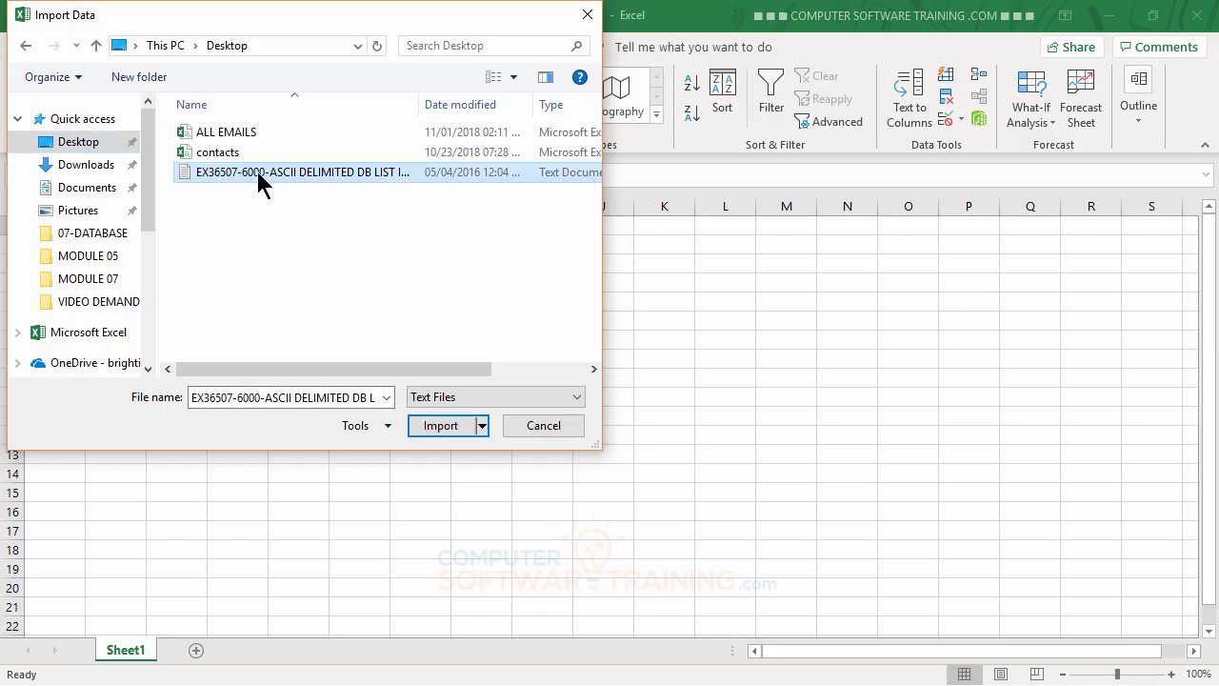
{"action": "double_click", "coordinate": [190, 171]}
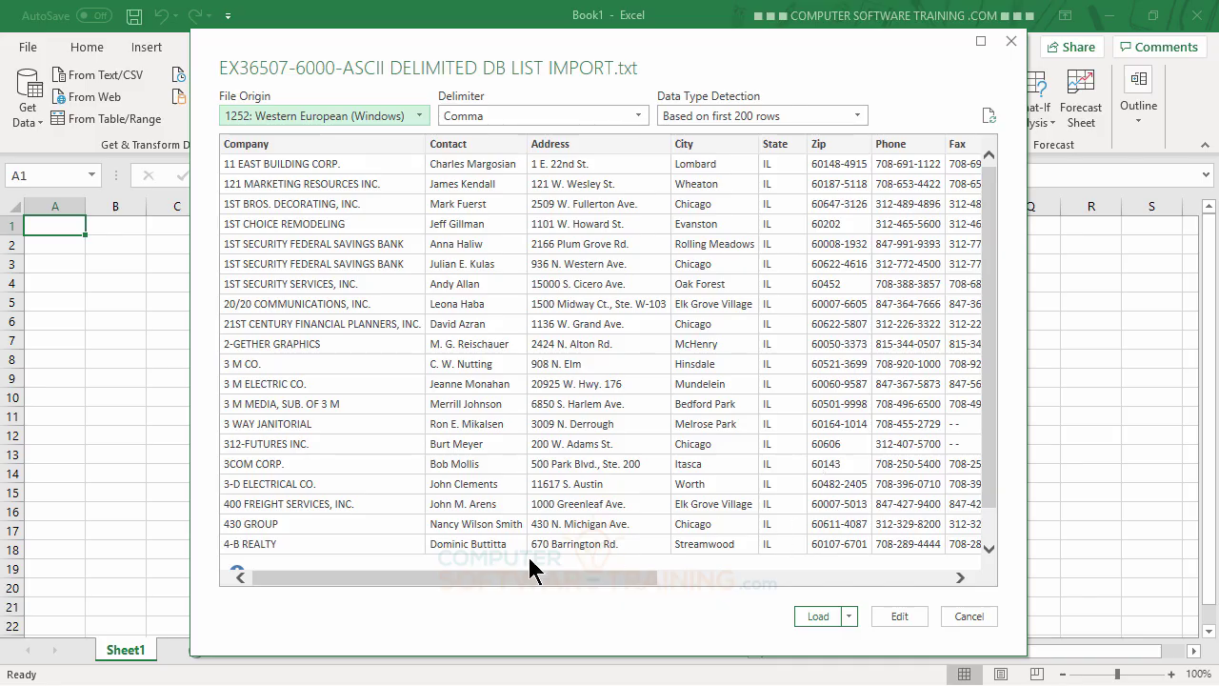
Step: Check the comma-delimited preview, load the data into the workbook, and close Queries & Connections
{"action": "mouse_move", "coordinate": [993, 235]}
{"action": "left_mouse_down"}
{"action": "mouse_move", "coordinate": [992, 298]}
{"action": "mouse_move", "coordinate": [988, 245]}
{"action": "left_mouse_up"}
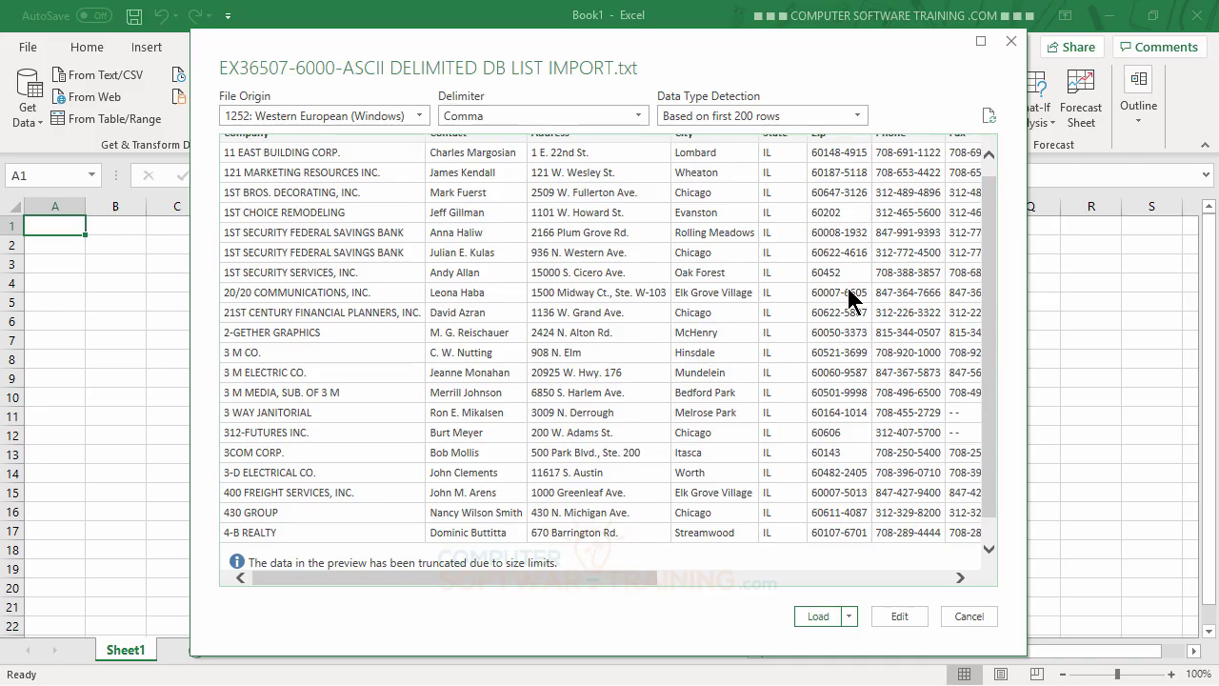
{"action": "left_click", "coordinate": [816, 613]}
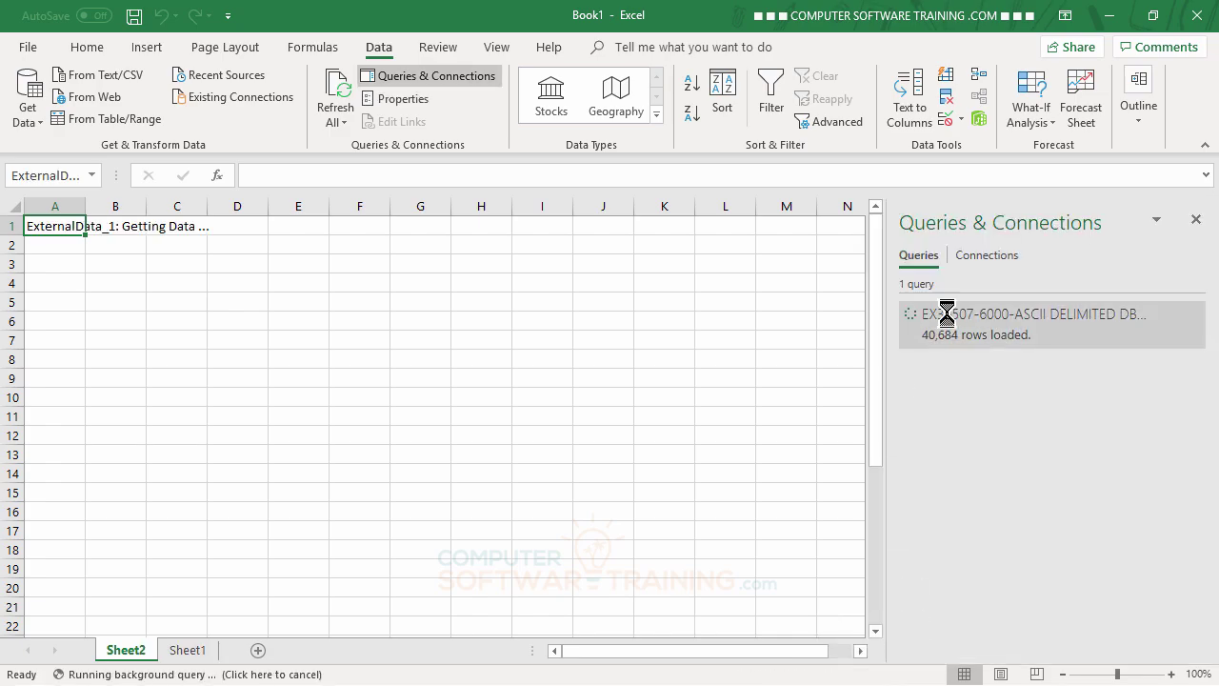
{"action": "left_click", "coordinate": [1195, 223]}
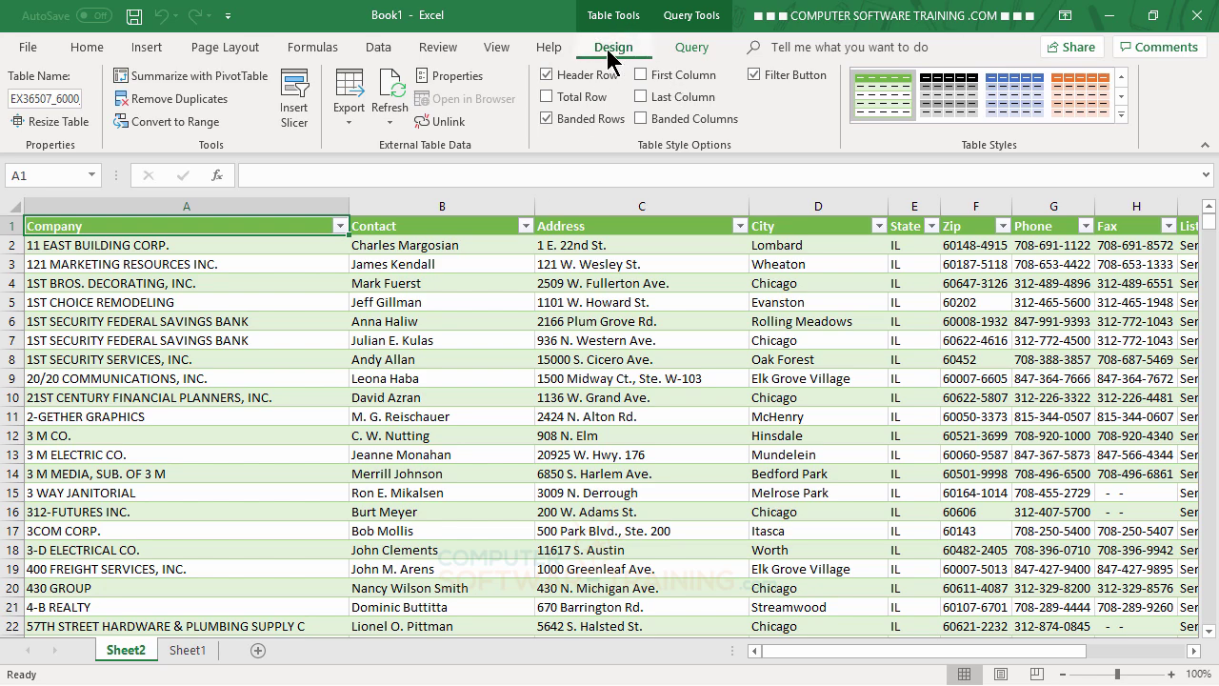
Step: Convert the imported table to a normal range, removing its query definition
{"action": "left_click", "coordinate": [172, 122]}
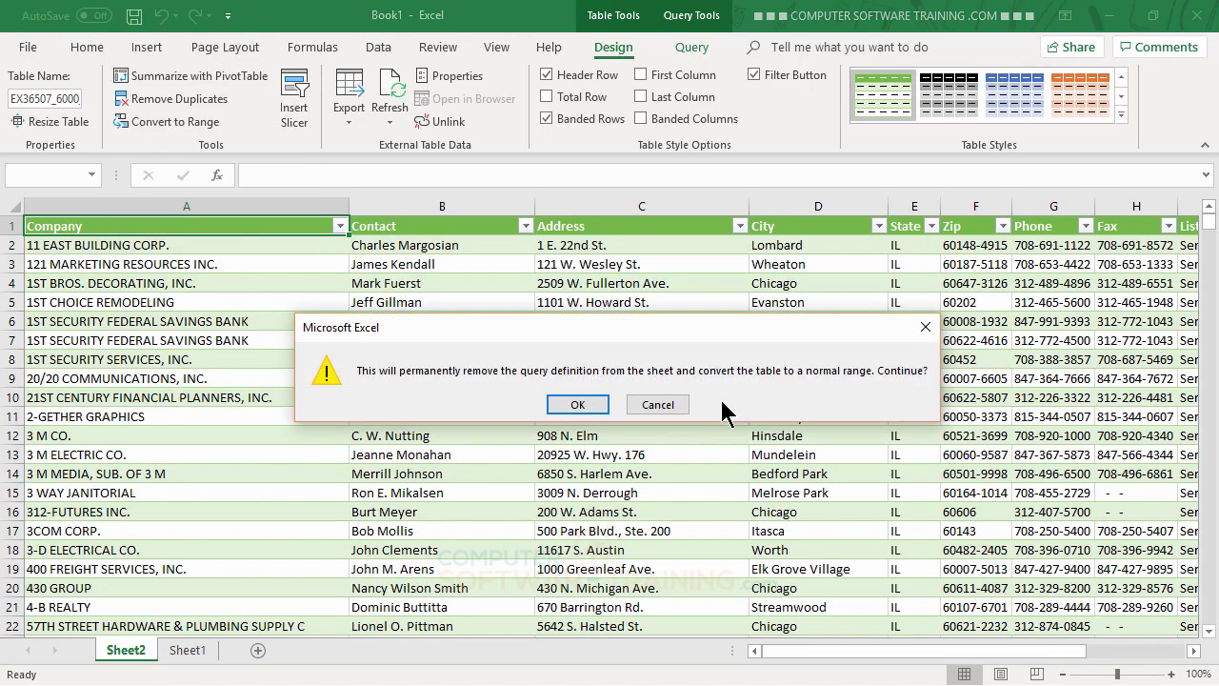
{"action": "left_click", "coordinate": [572, 405]}
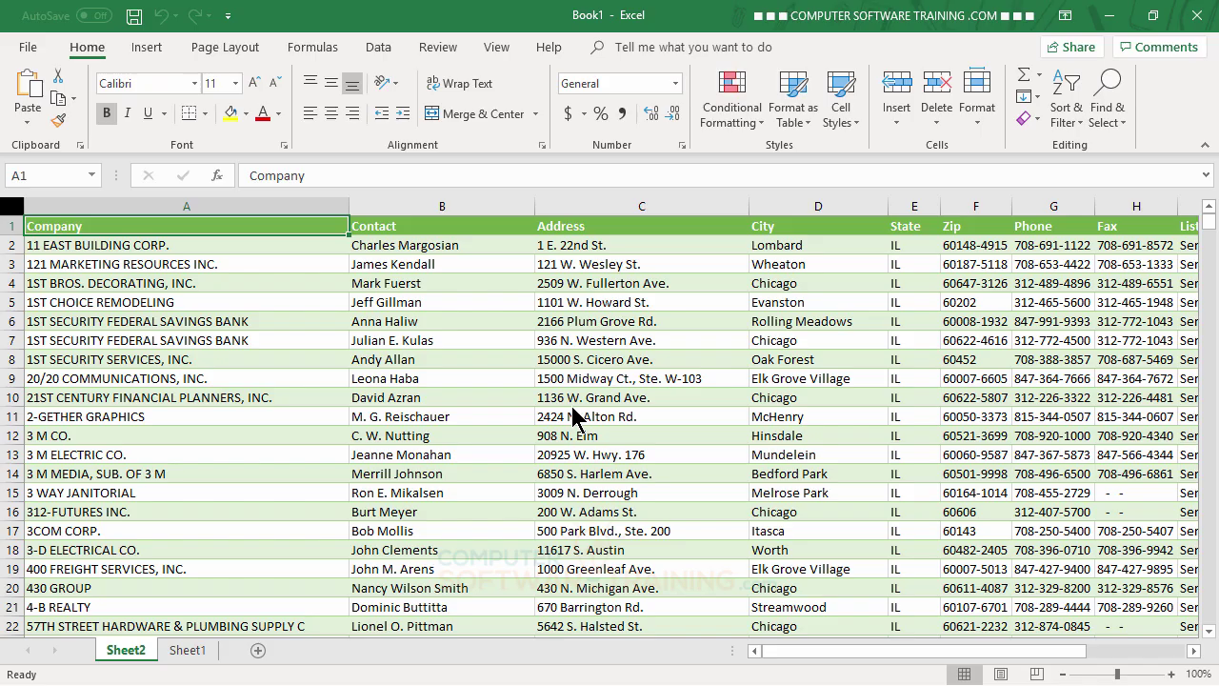
{"action": "left_click", "coordinate": [558, 397]}
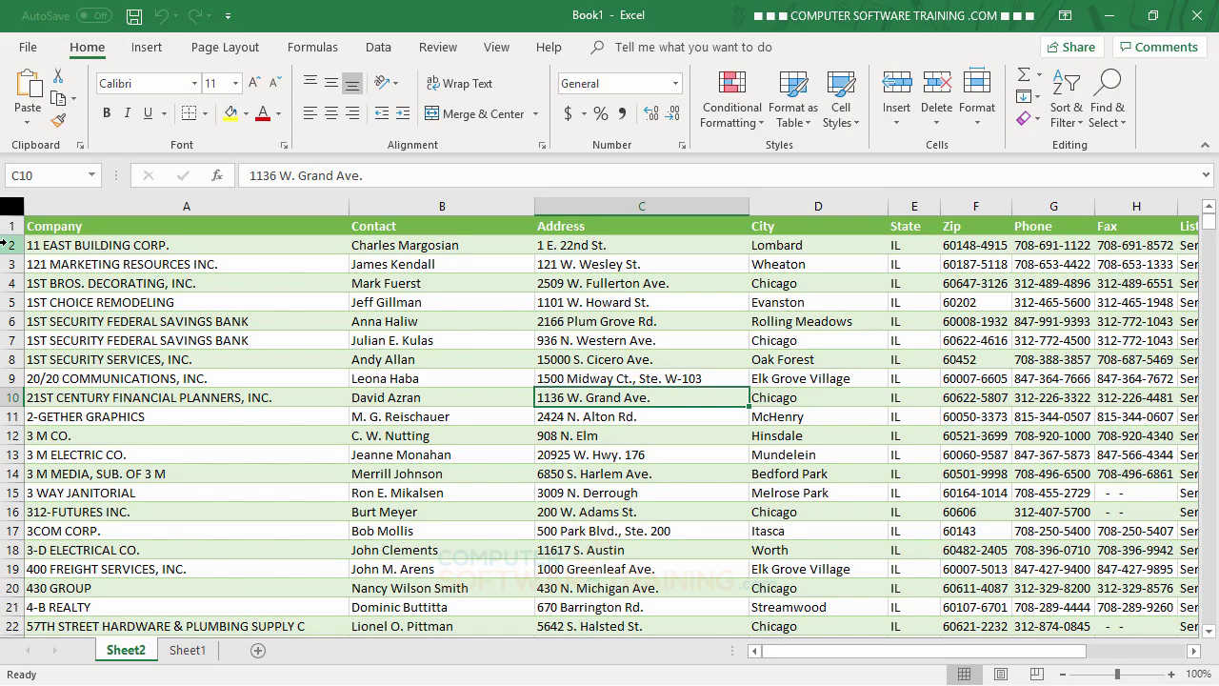
Step: Remove the fill colour from all data rows below the header, from A2 through column M, row 40685
{"action": "left_click", "coordinate": [55, 245]}
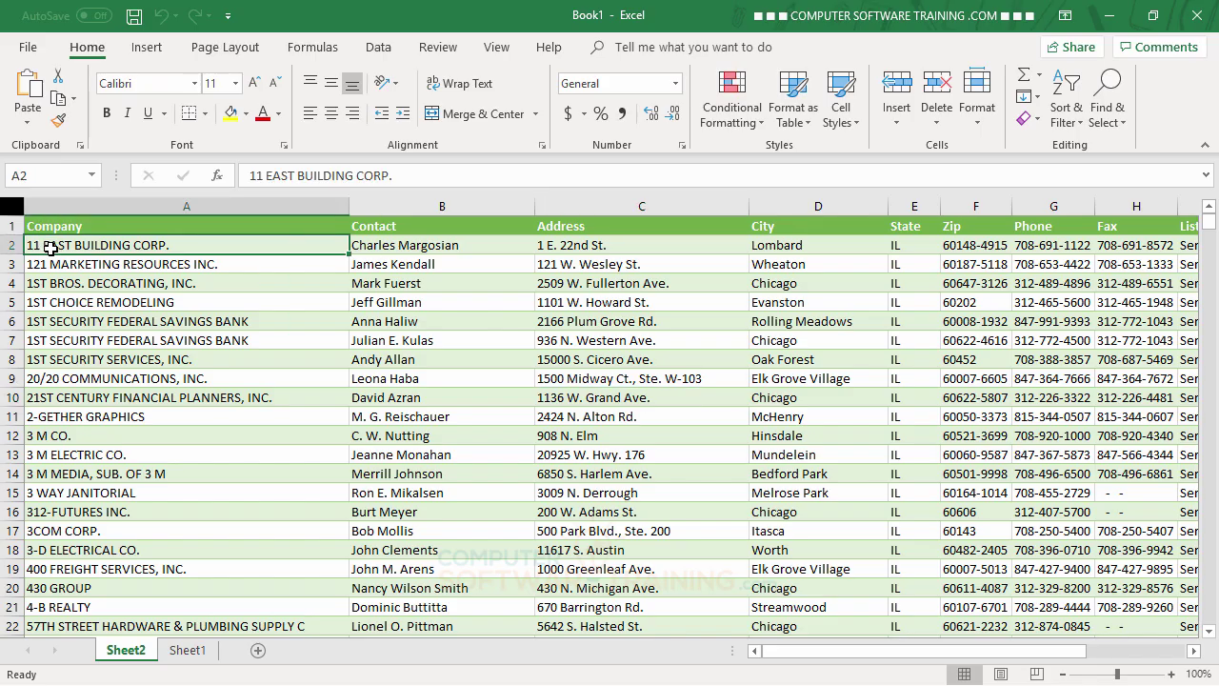
{"action": "key", "text": "ctrl+shift+Right"}
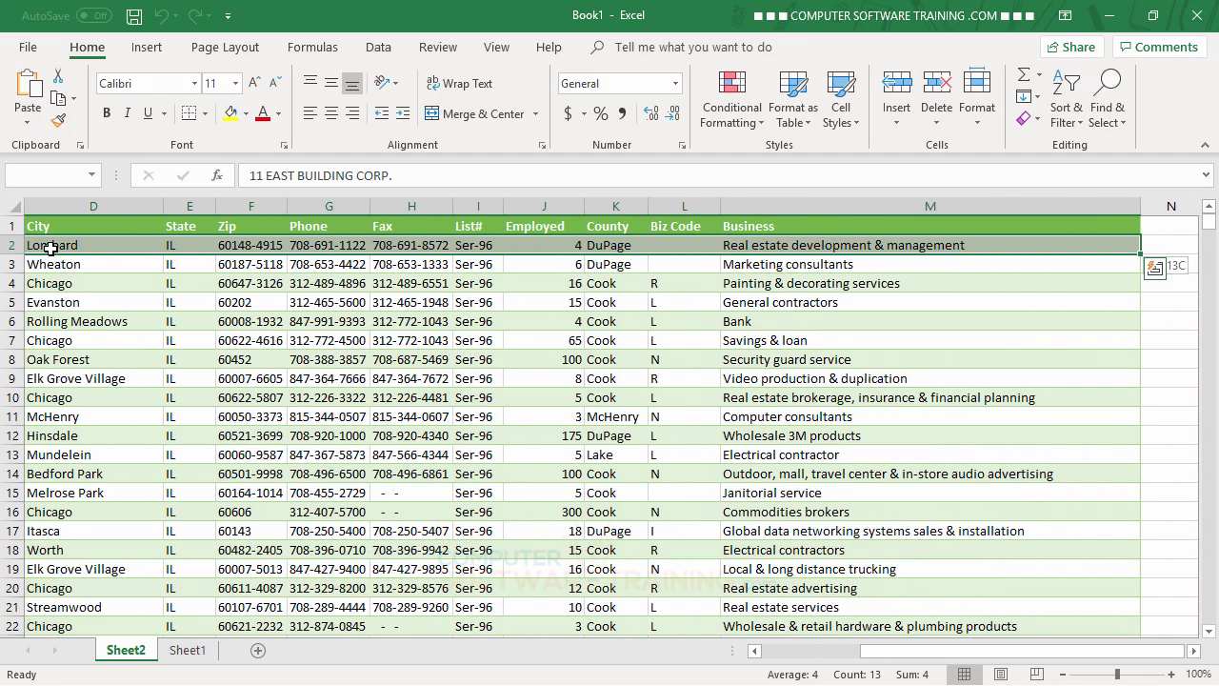
{"action": "key", "text": "ctrl+shift+Down"}
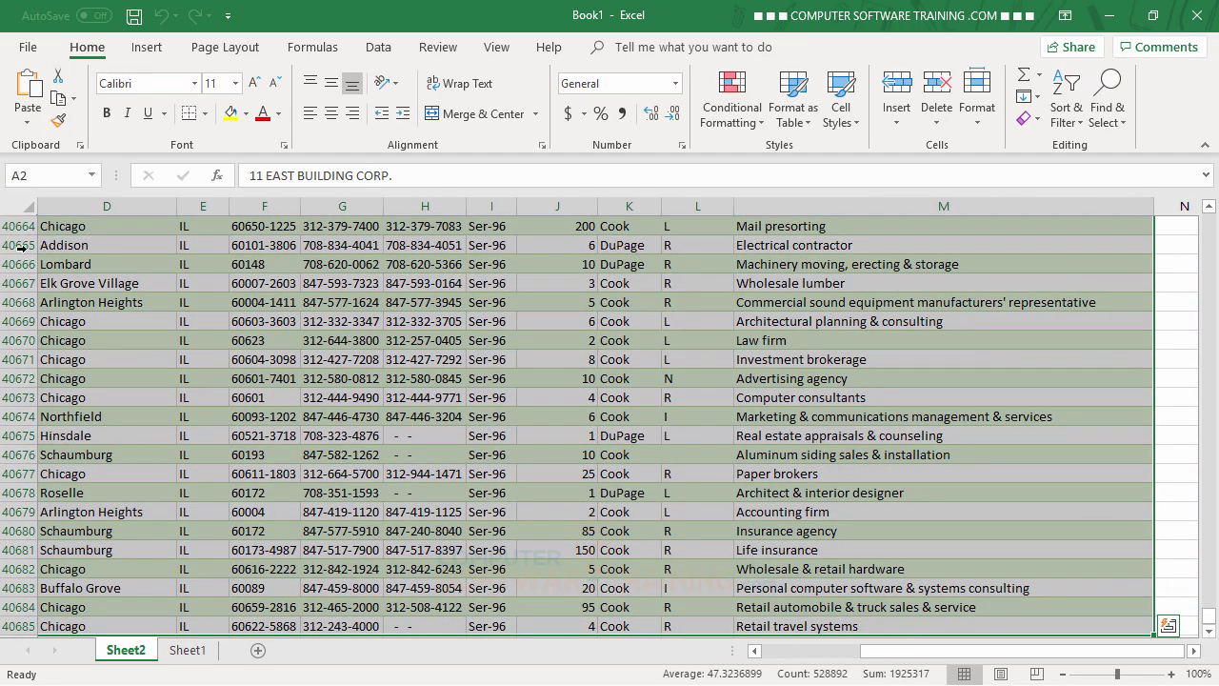
{"action": "scroll", "coordinate": [582, 478], "scroll_direction": "down", "scroll_amount": 3}
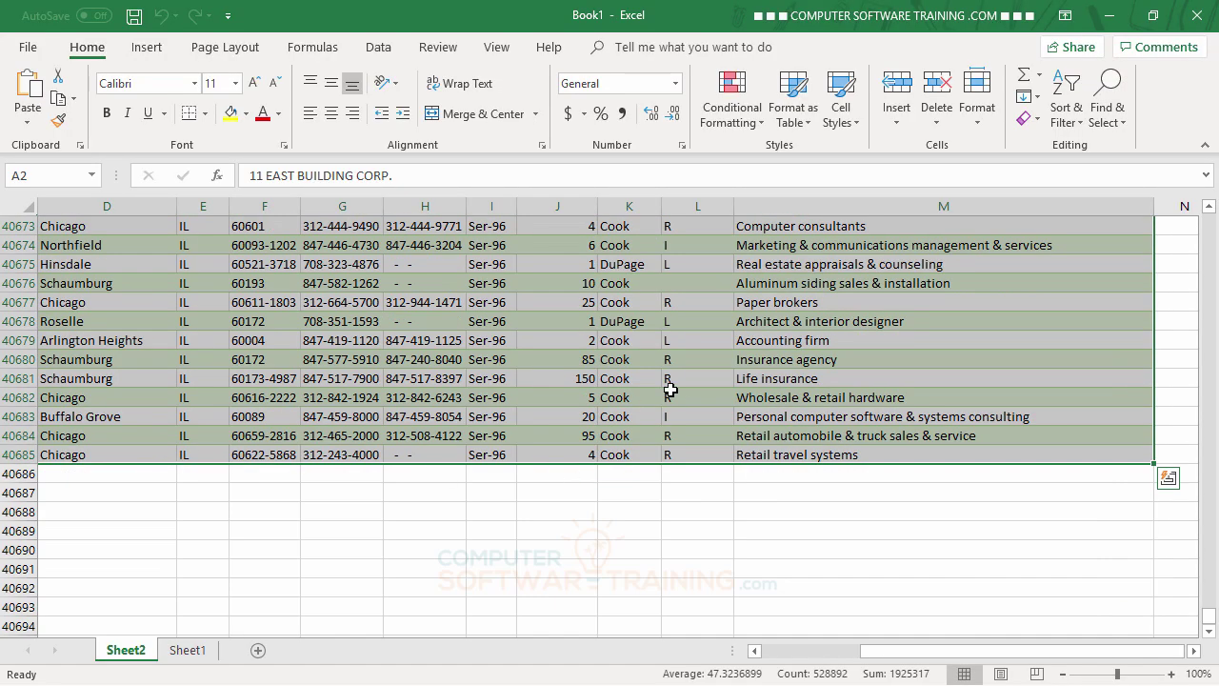
{"action": "scroll", "coordinate": [670, 390], "scroll_direction": "up", "scroll_amount": 6}
{"action": "scroll", "coordinate": [670, 389], "scroll_direction": "up", "scroll_amount": 2}
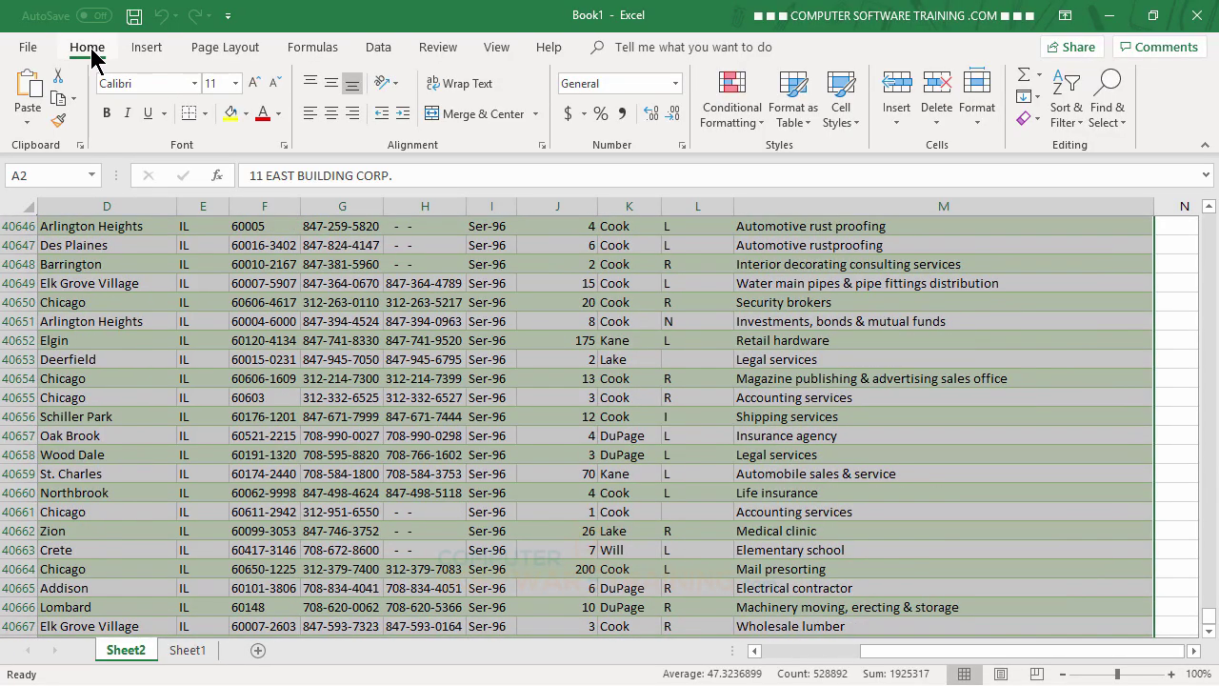
{"action": "left_click", "coordinate": [246, 114]}
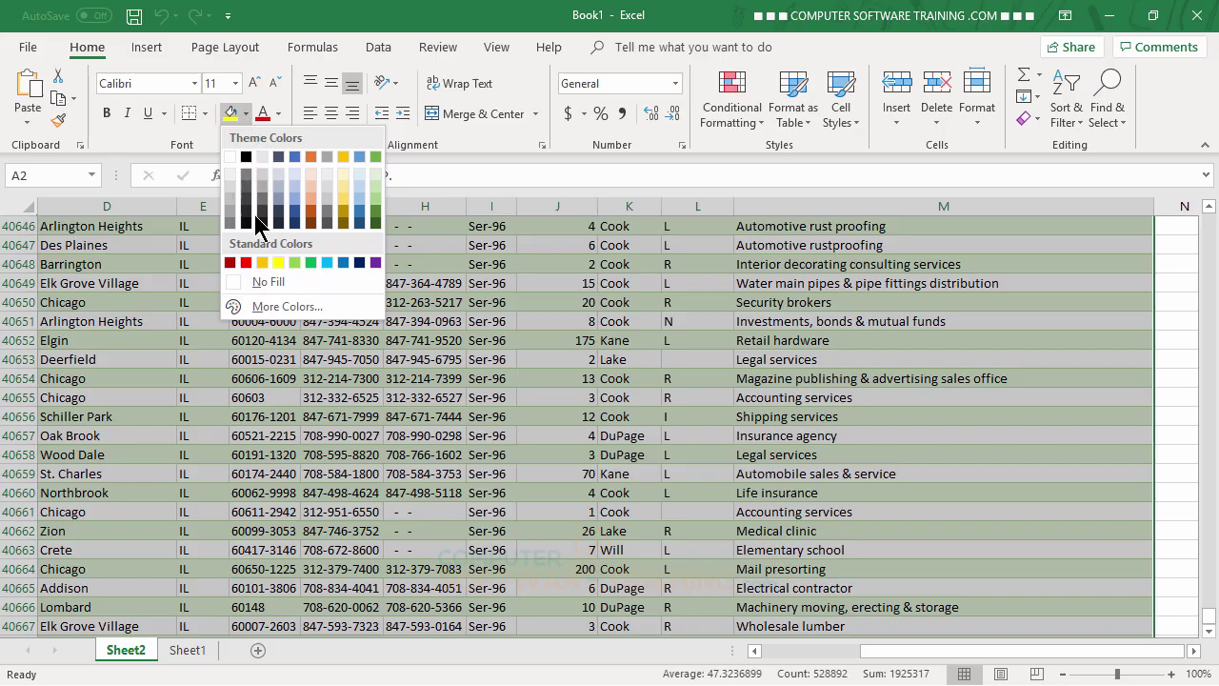
{"action": "left_click", "coordinate": [271, 284]}
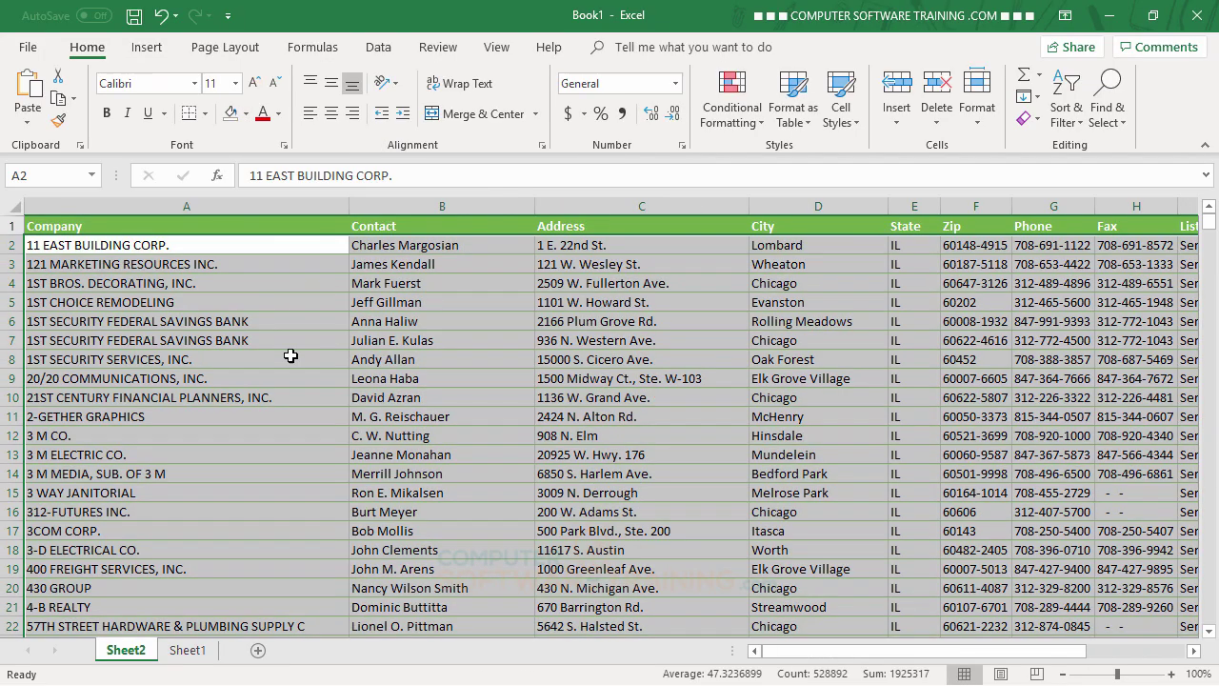
{"action": "left_click", "coordinate": [298, 360]}
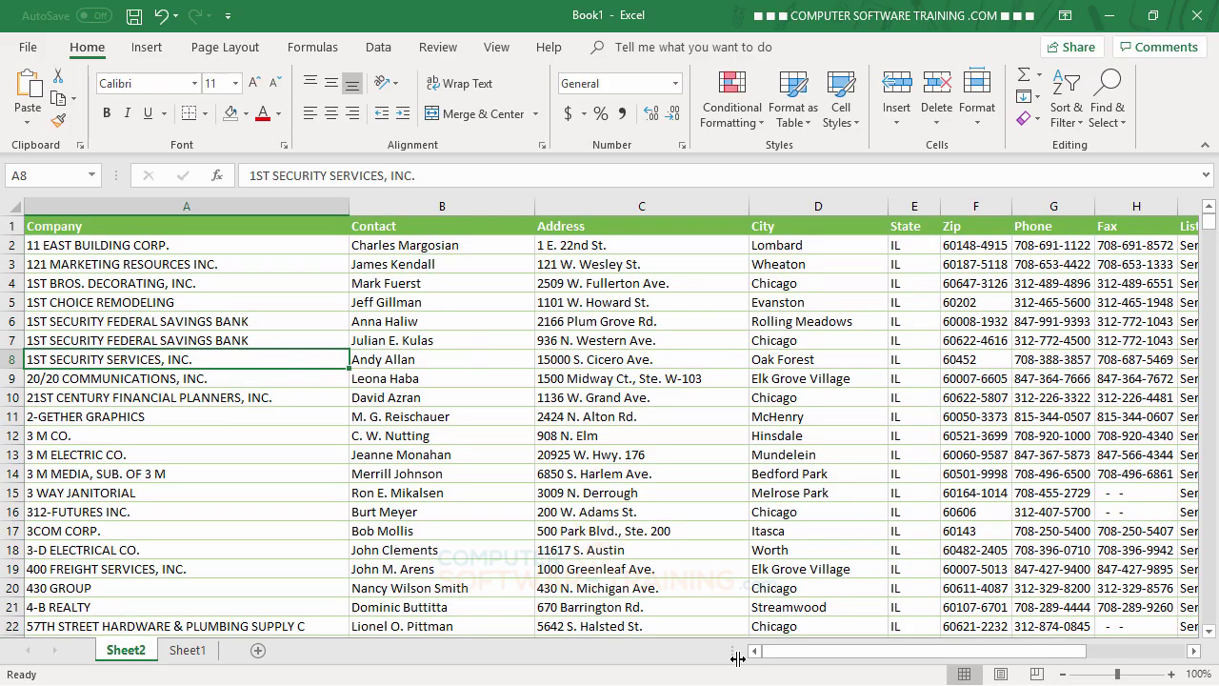